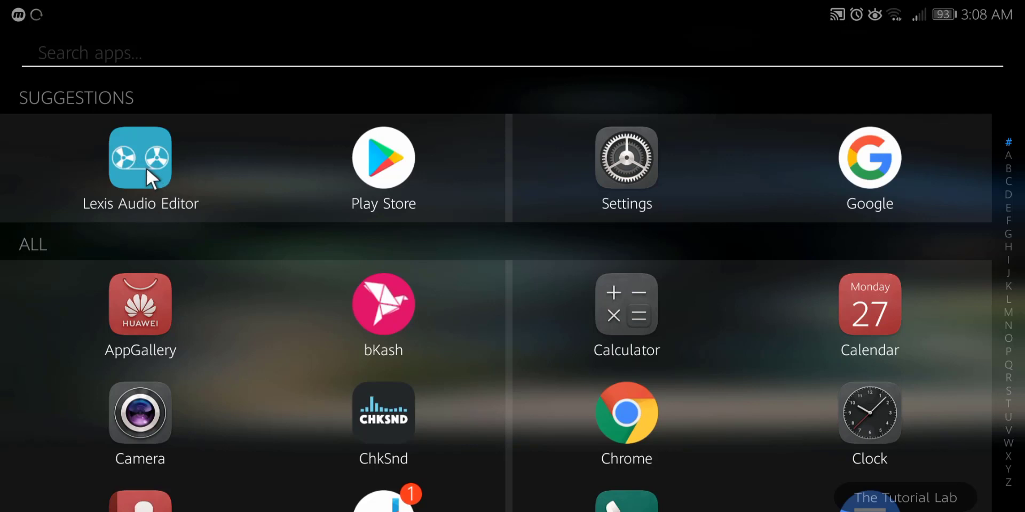
# - Launch Lexis Audio Editor and load 20200727_011050.wav from the RecForge folder
pyautogui.click(132, 152)
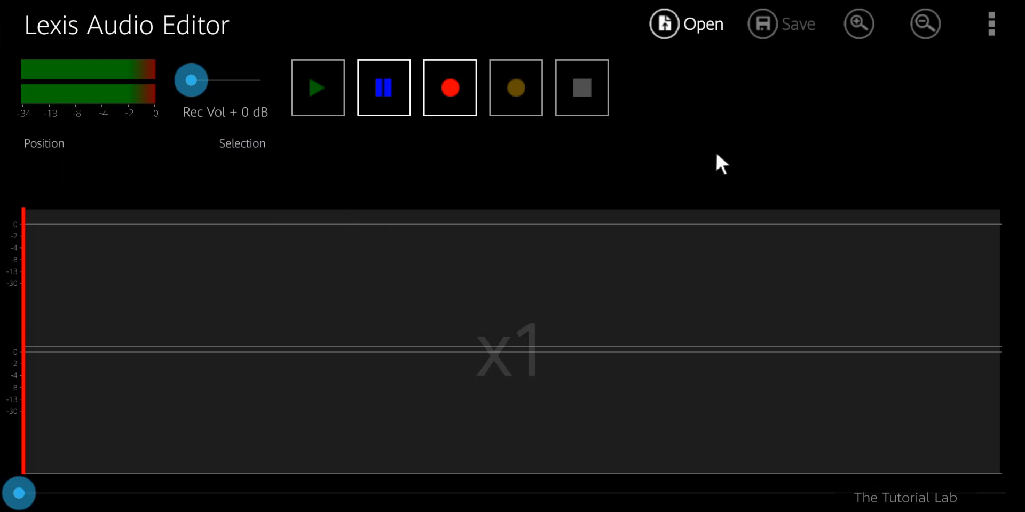
pyautogui.click(669, 26)
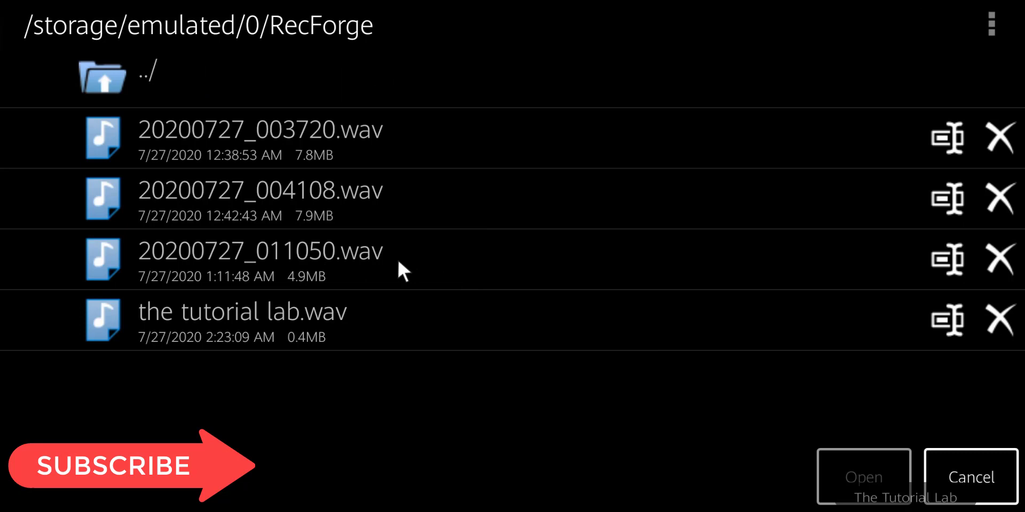
pyautogui.click(452, 262)
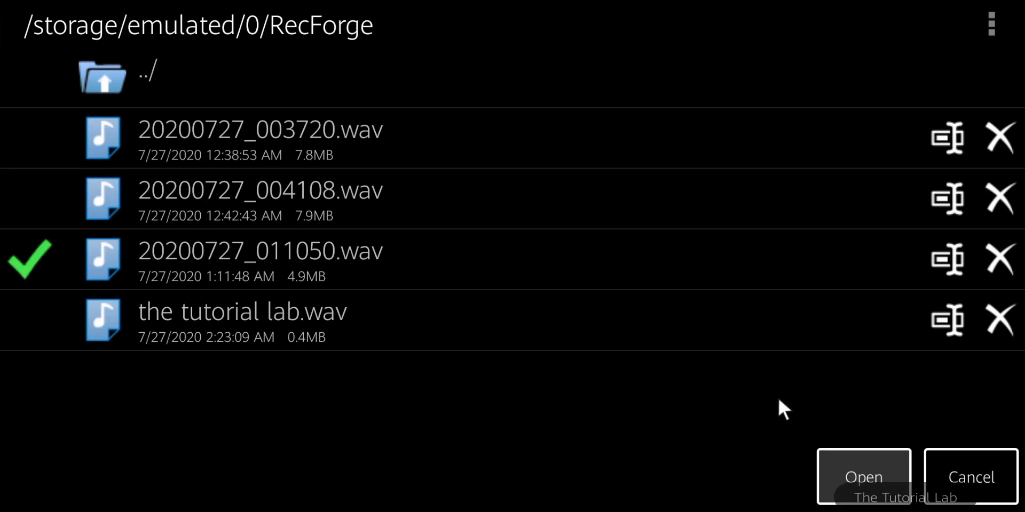
pyautogui.click(862, 480)
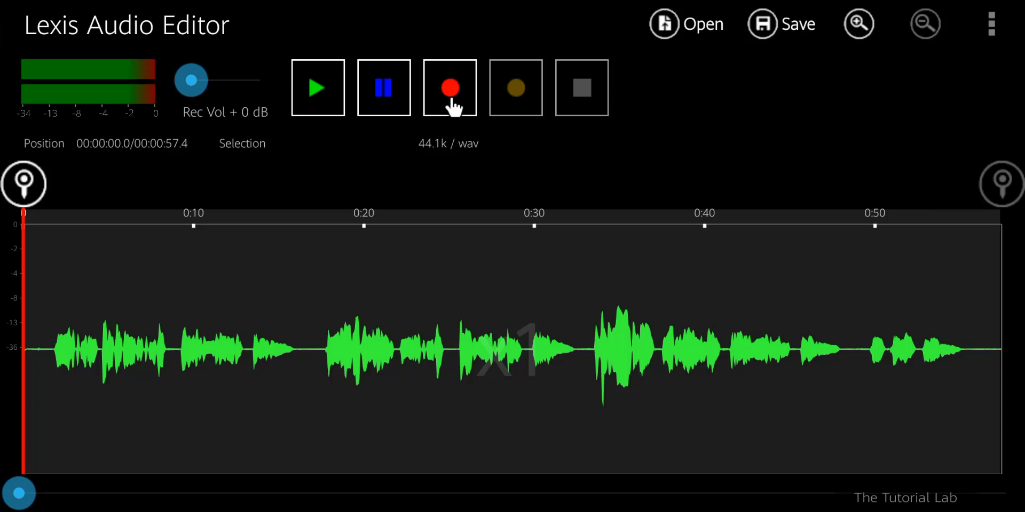
pyautogui.click(316, 88)
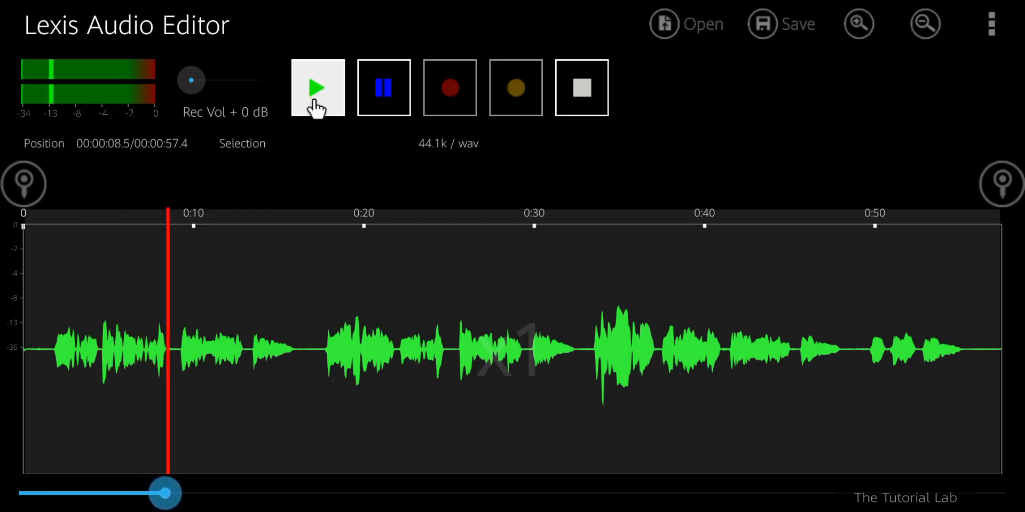
pyautogui.click(316, 107)
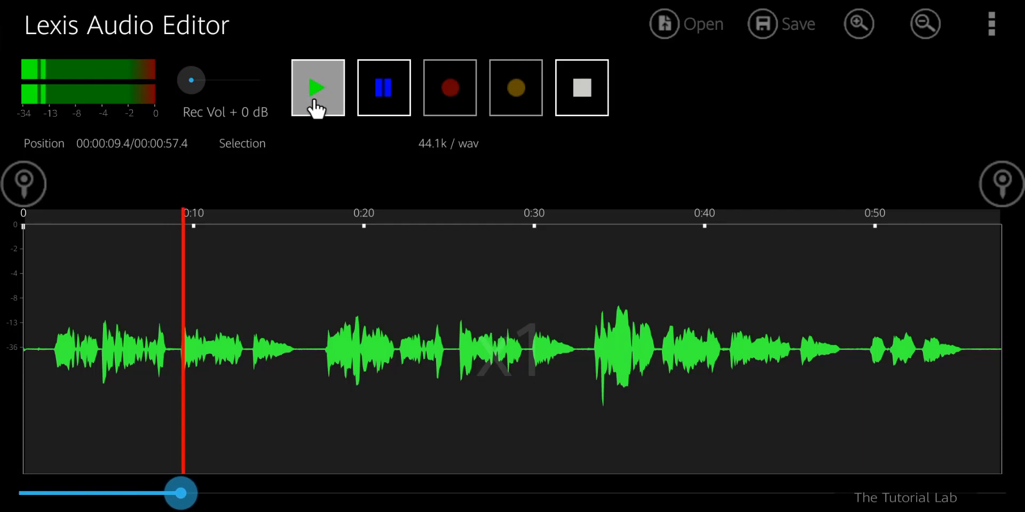
pyautogui.click(587, 86)
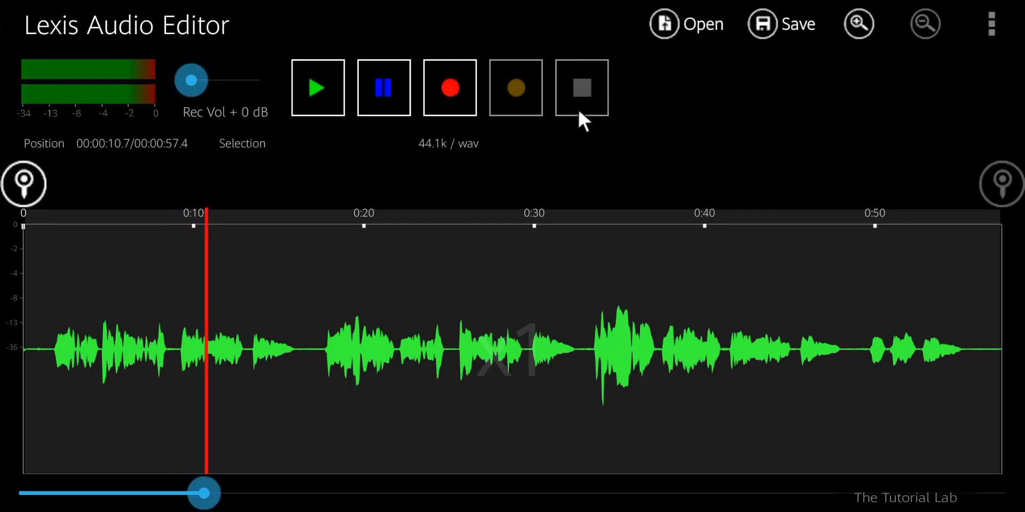
# - Apply the Normalize effect across the full 57.4-second recording
pyautogui.click(991, 29)
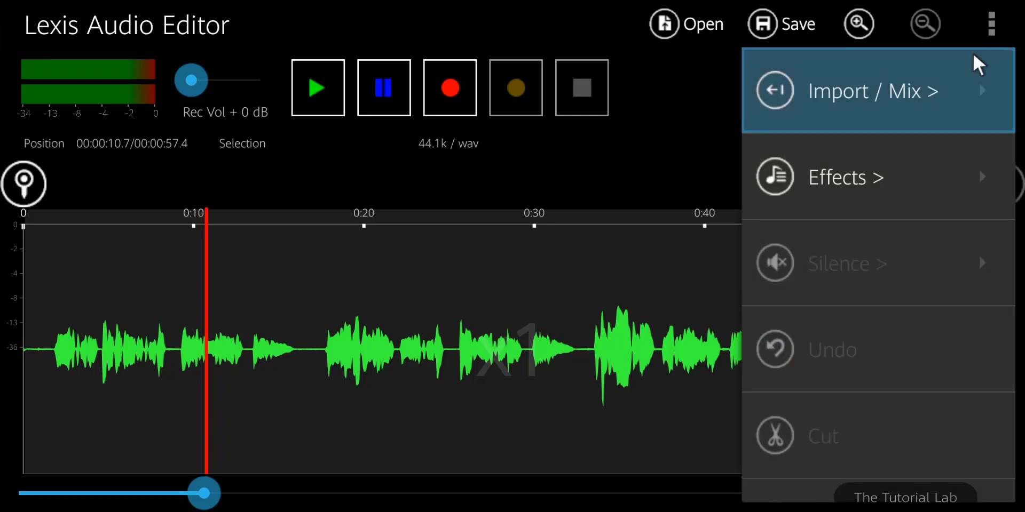
pyautogui.click(902, 187)
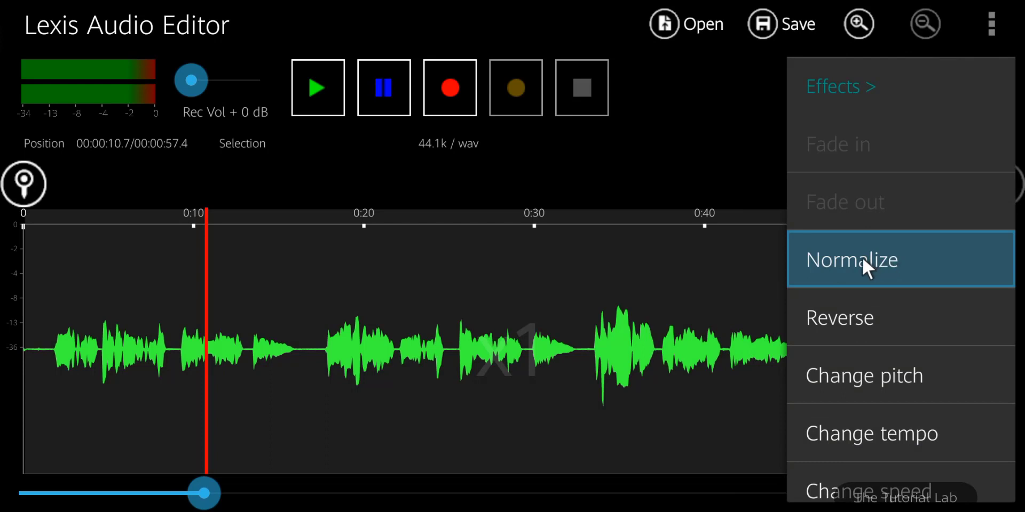
pyautogui.click(859, 258)
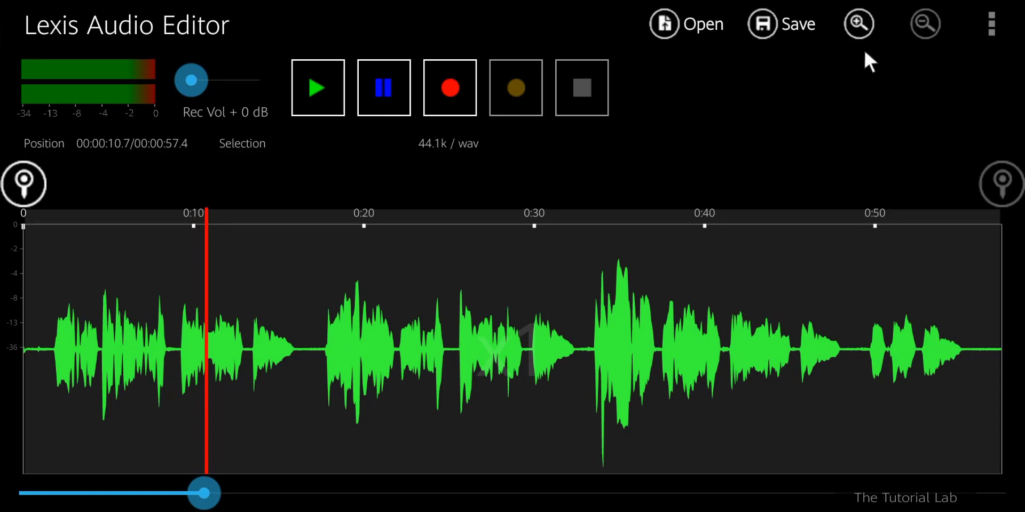
# - Apply noise reduction (-20 dB, 80% rate, 40 ms attack/release, 9998 Hz low-pass) and play back the result
pyautogui.click(993, 22)
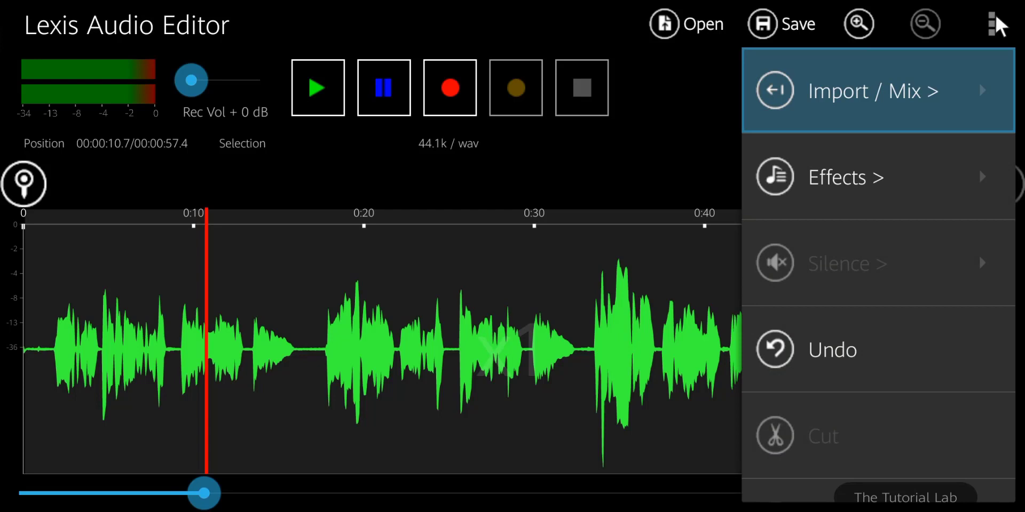
pyautogui.click(916, 197)
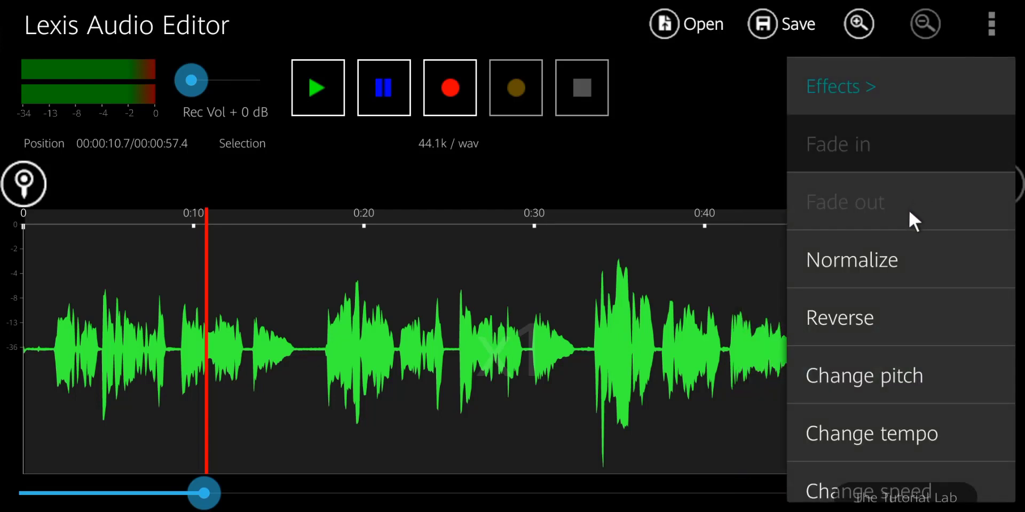
pyautogui.scroll(-1, 869, 284)
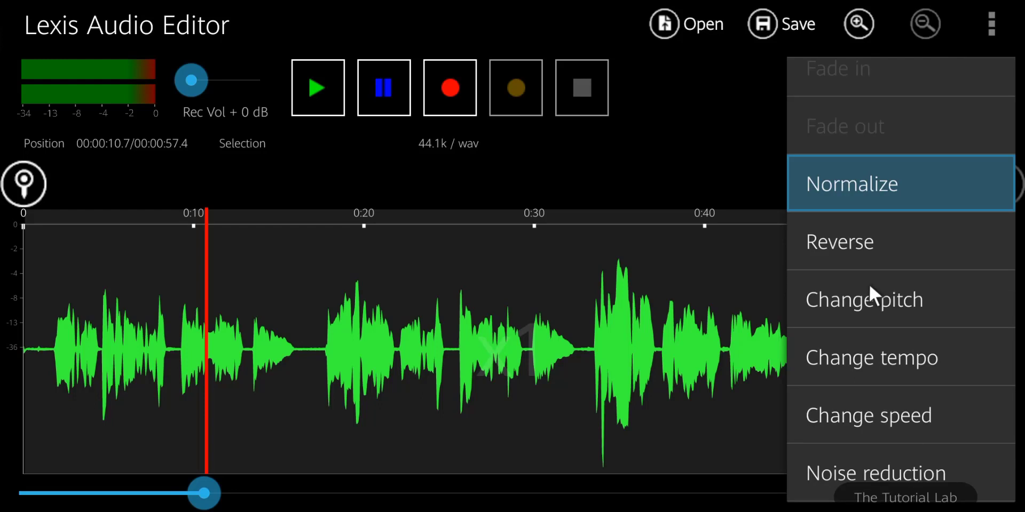
pyautogui.scroll(-1, 869, 284)
pyautogui.click(849, 398)
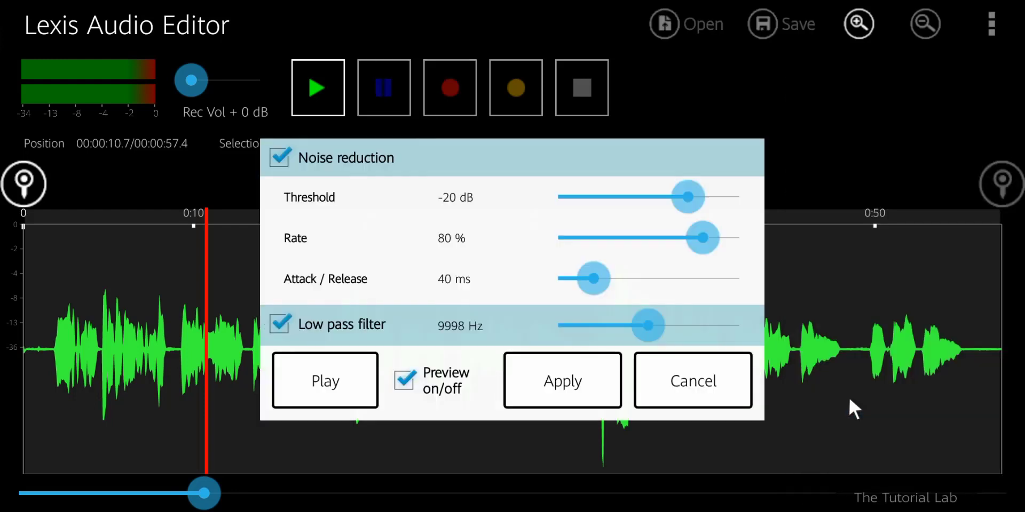
pyautogui.click(326, 381)
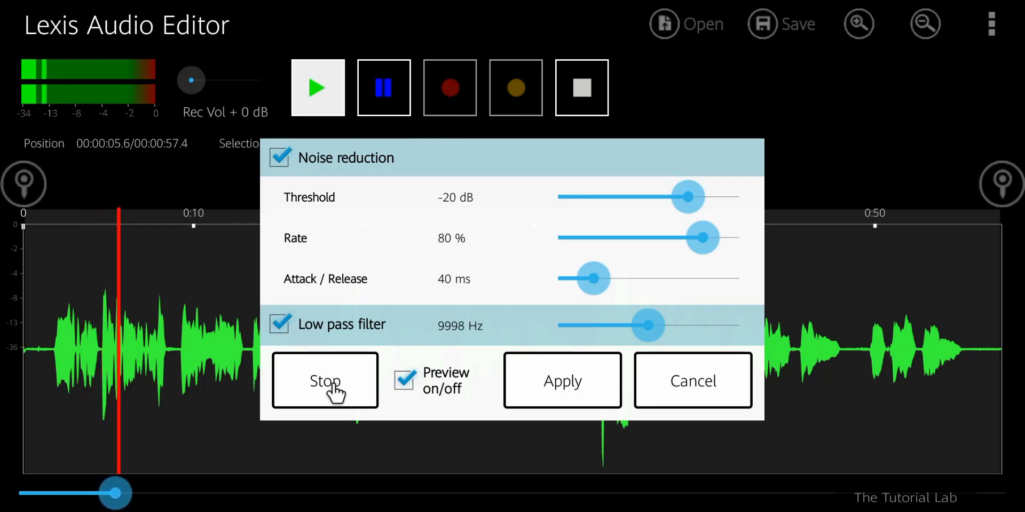
pyautogui.click(331, 385)
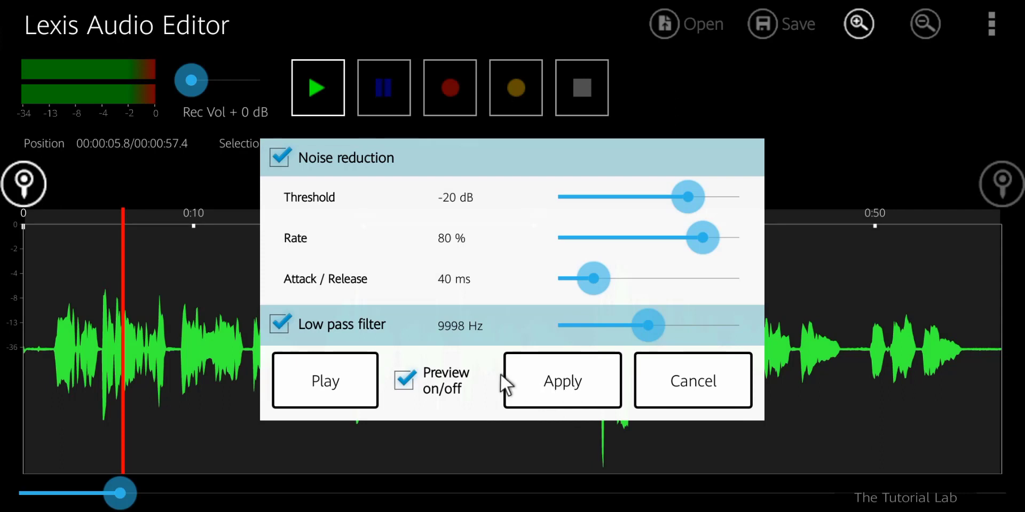
pyautogui.click(531, 381)
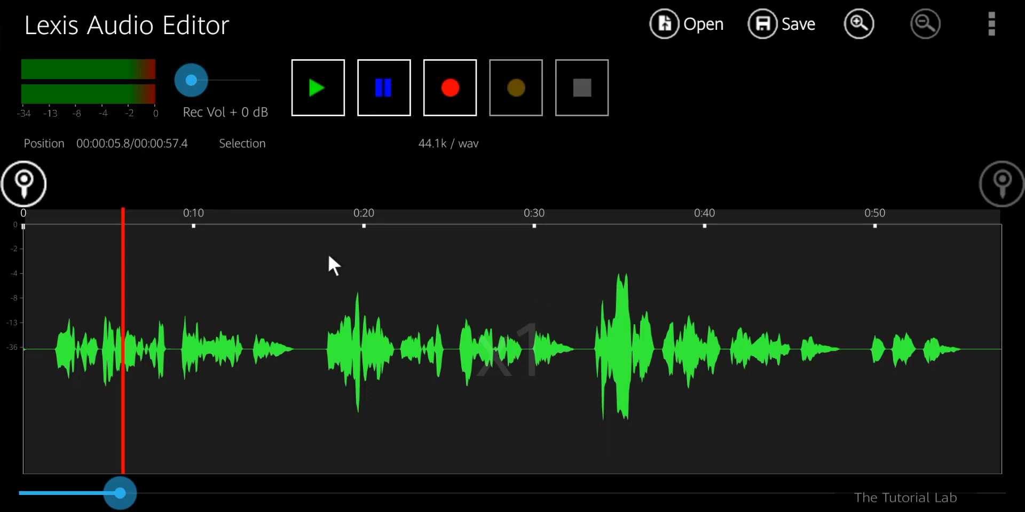
pyautogui.click(317, 96)
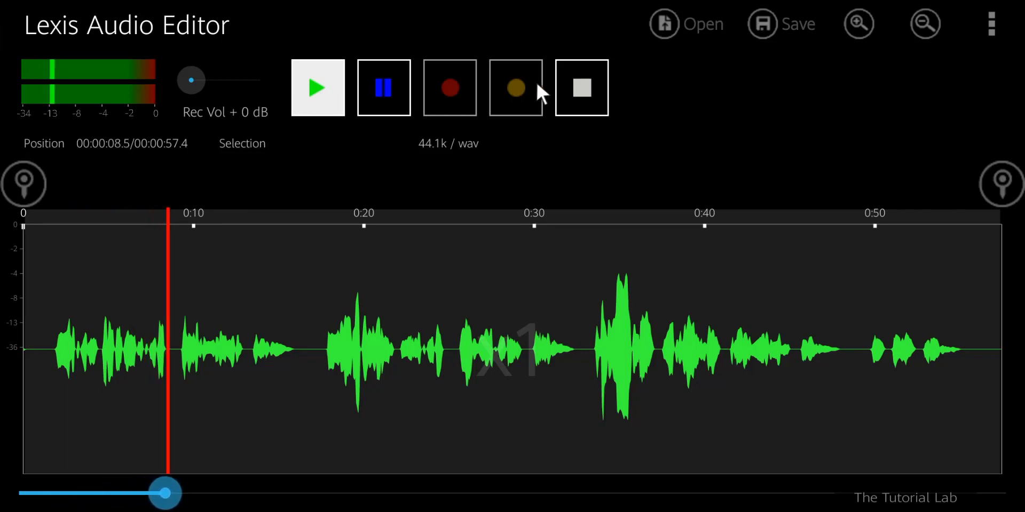
pyautogui.click(571, 81)
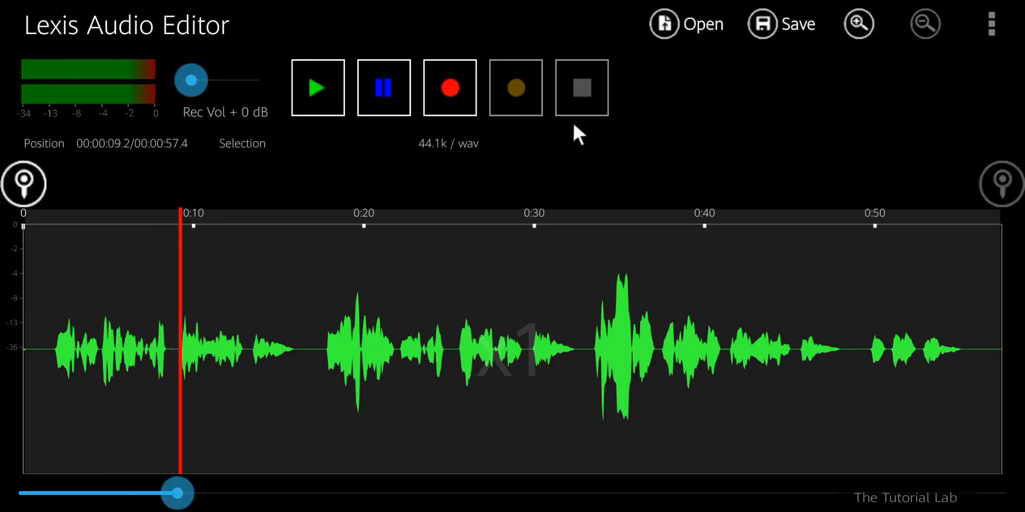
# - Preview and apply an equalizer cutting 32 Hz to -20 dB and boosting 8000 and 16000 Hz
pyautogui.click(987, 21)
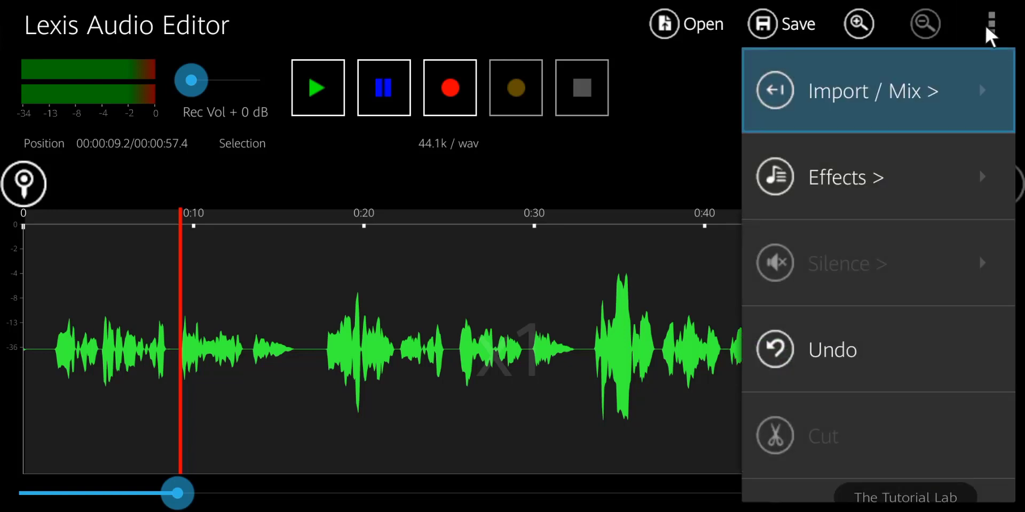
pyautogui.click(856, 184)
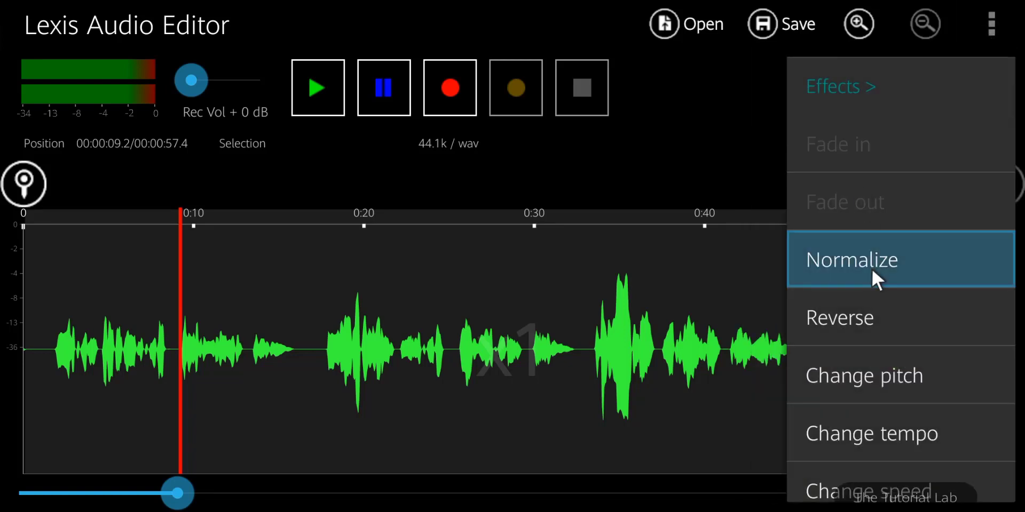
pyautogui.scroll(-4, 868, 278)
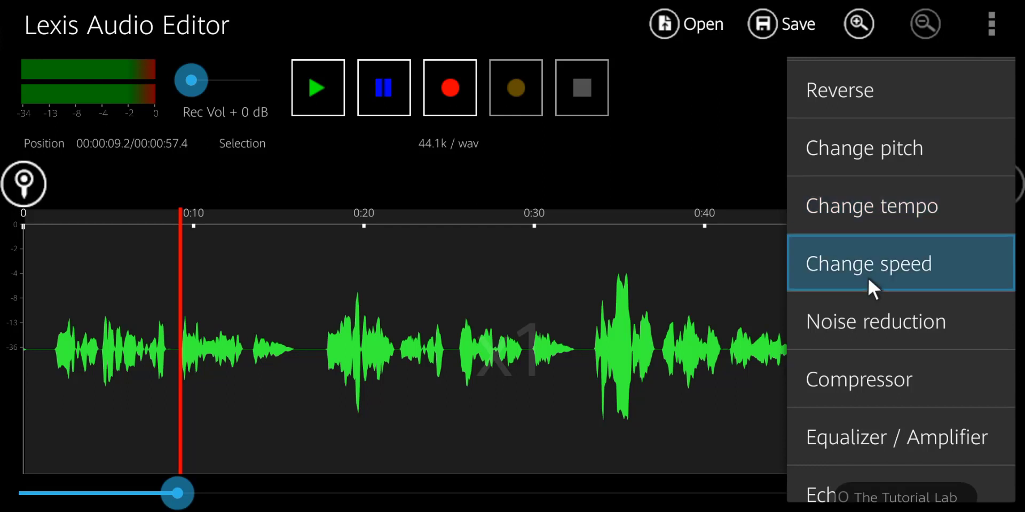
pyautogui.scroll(-1, 867, 276)
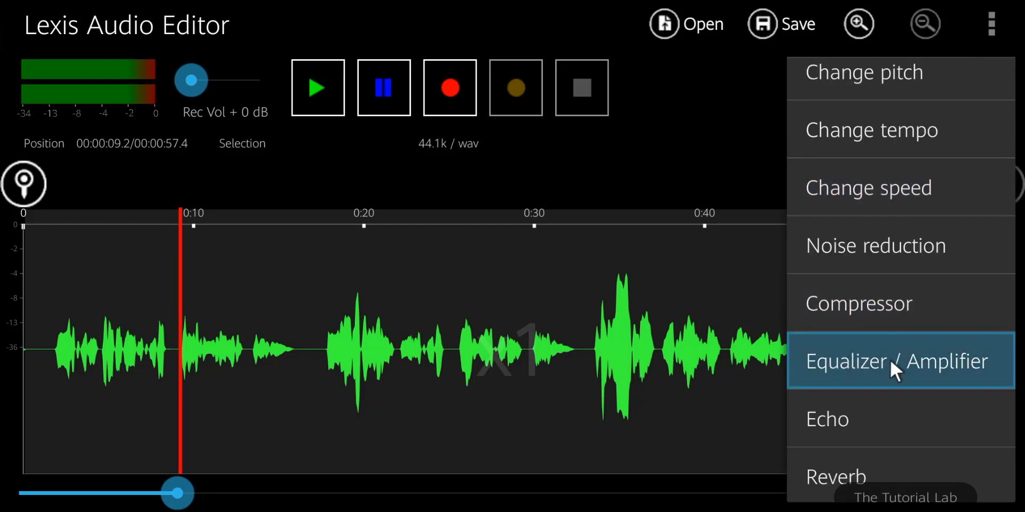
pyautogui.click(843, 363)
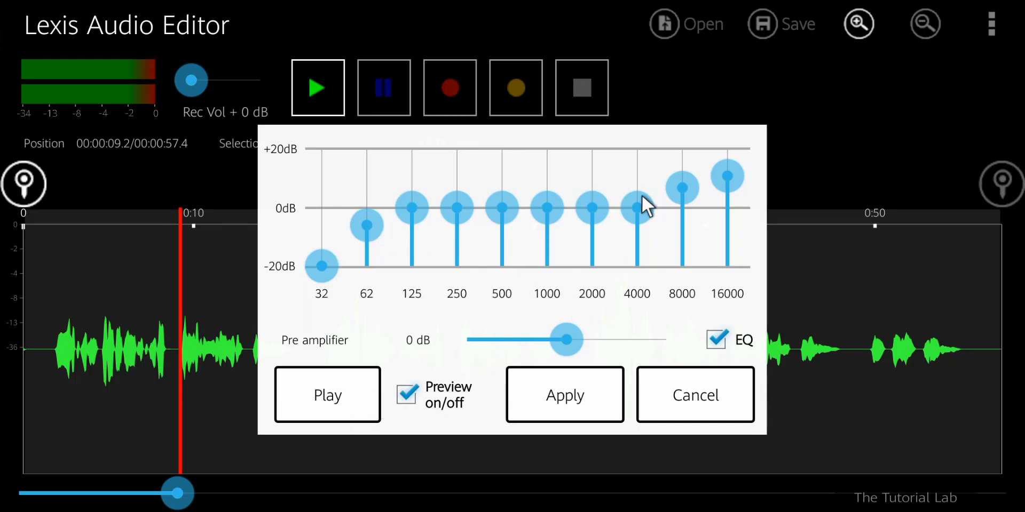
pyautogui.click(344, 407)
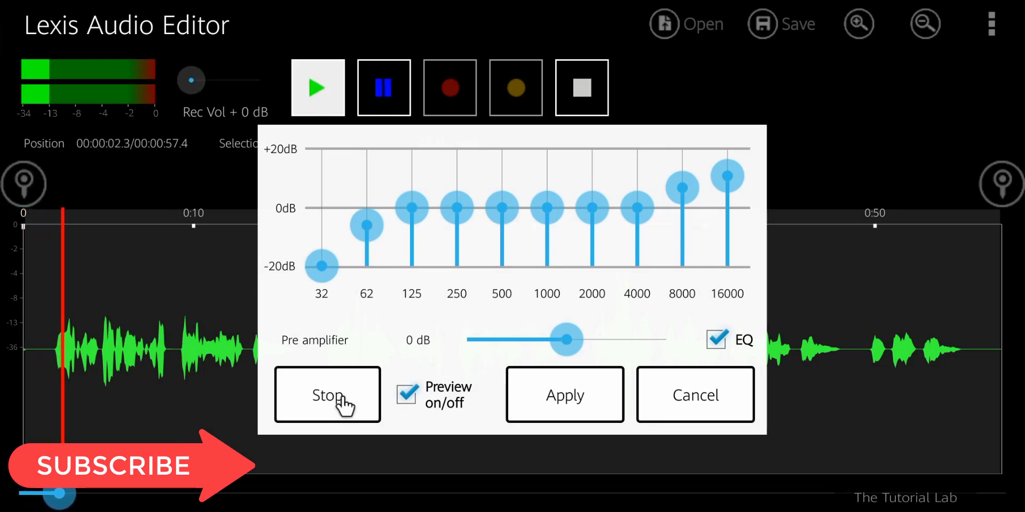
pyautogui.click(342, 406)
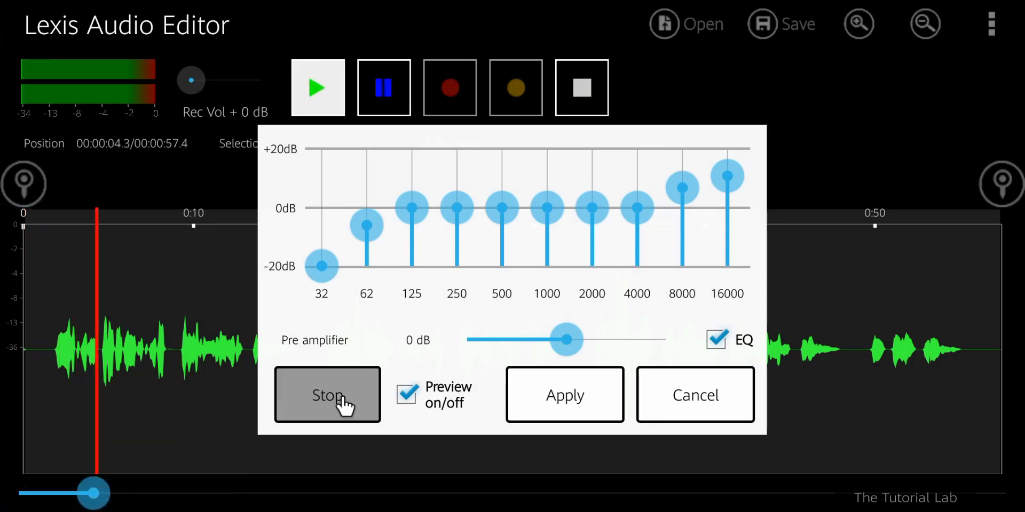
pyautogui.click(548, 402)
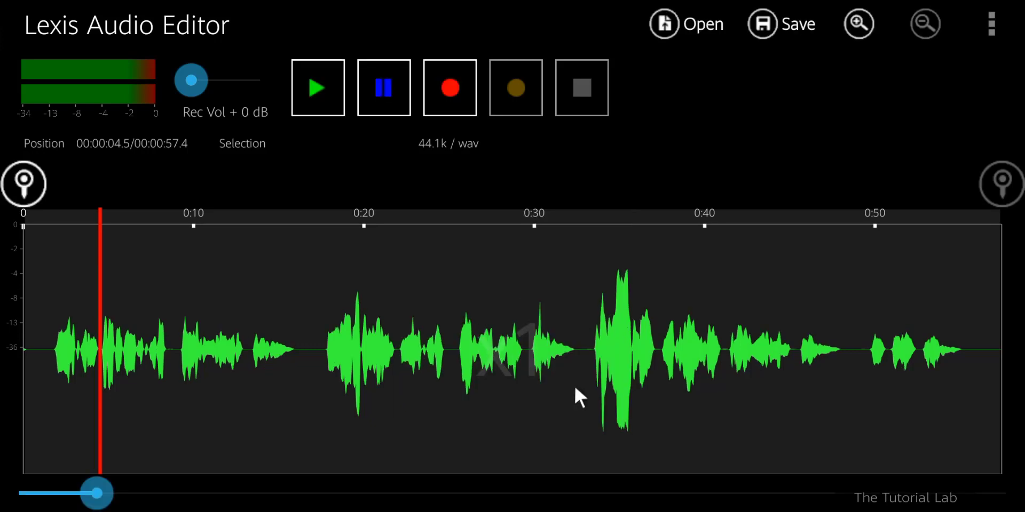
# - Preview and apply an Echo with 12% level, 281 ms delay and 10% feedback
pyautogui.click(985, 18)
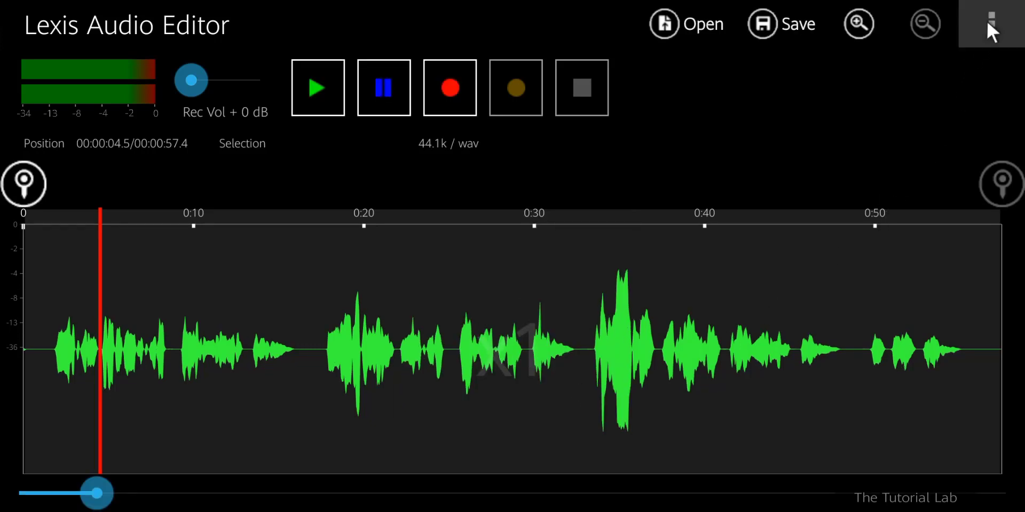
pyautogui.click(884, 184)
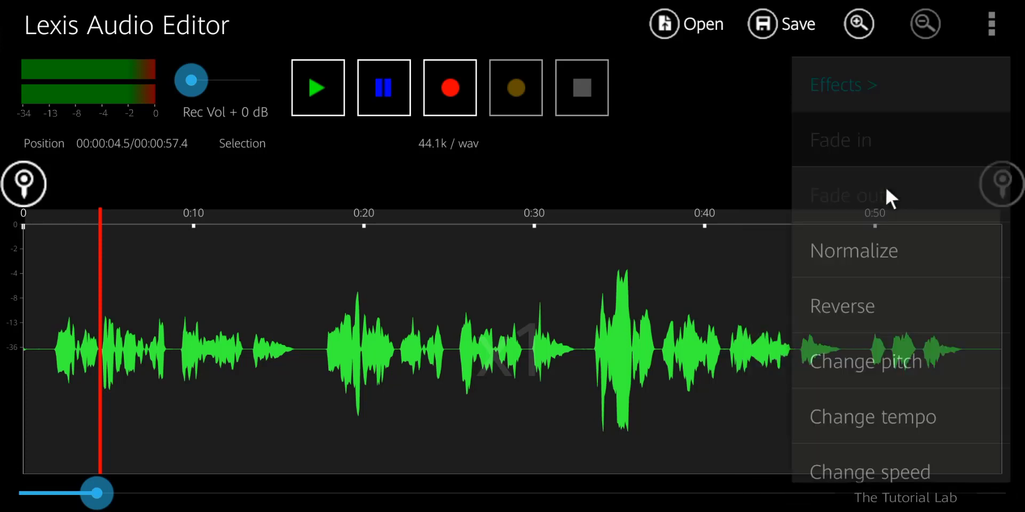
pyautogui.scroll(-3, 895, 271)
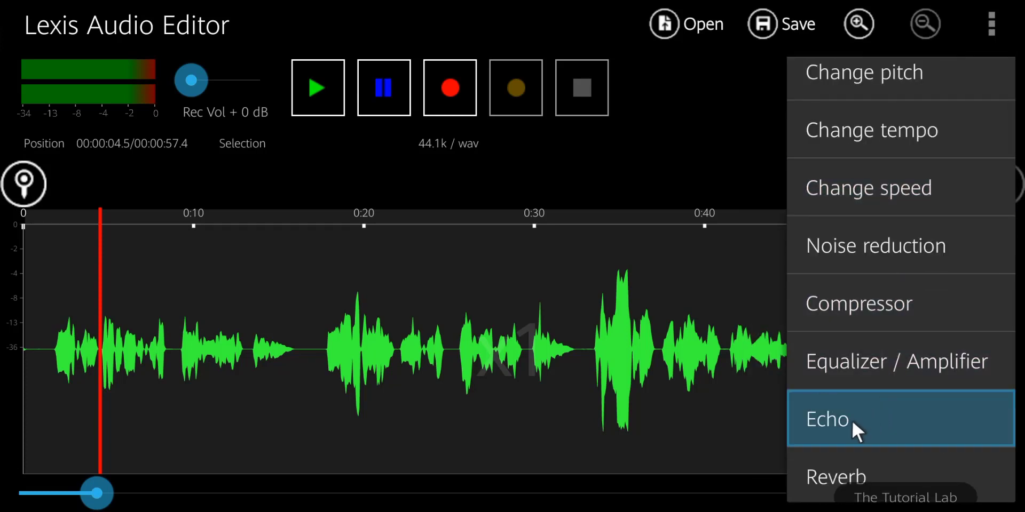
pyautogui.click(891, 427)
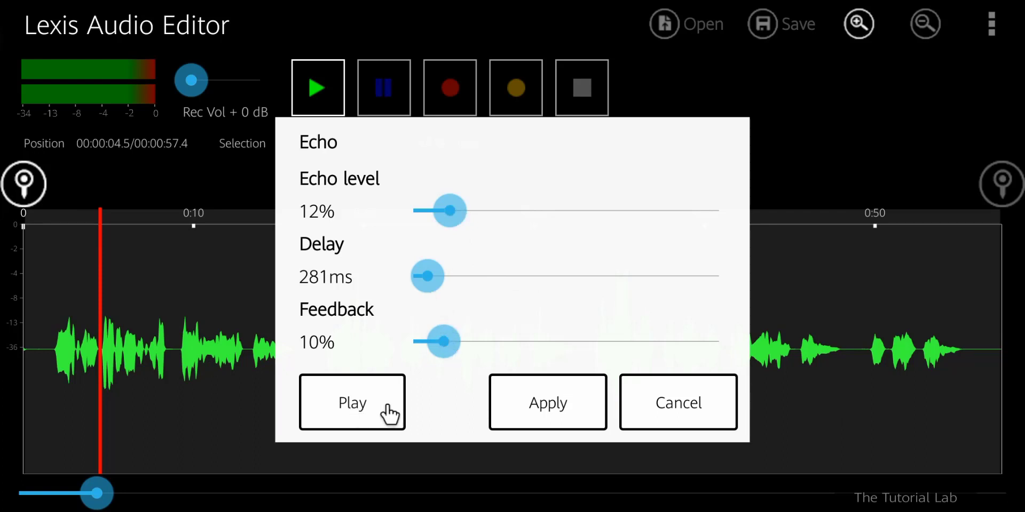
pyautogui.click(365, 414)
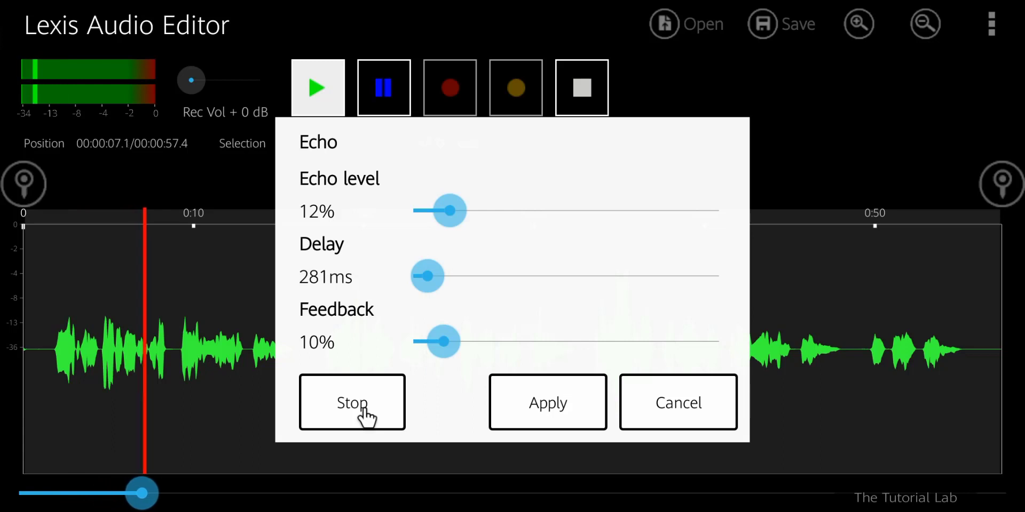
pyautogui.click(366, 417)
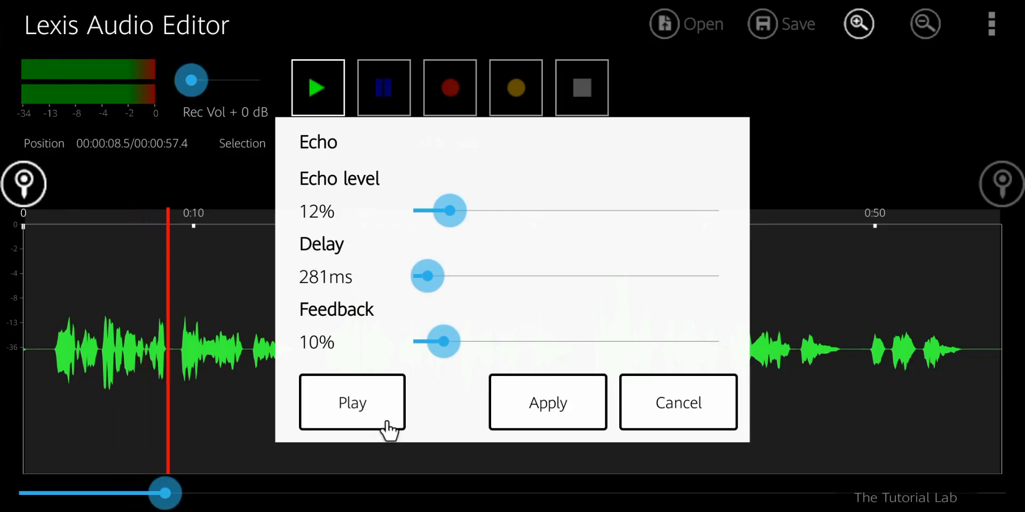
pyautogui.click(534, 421)
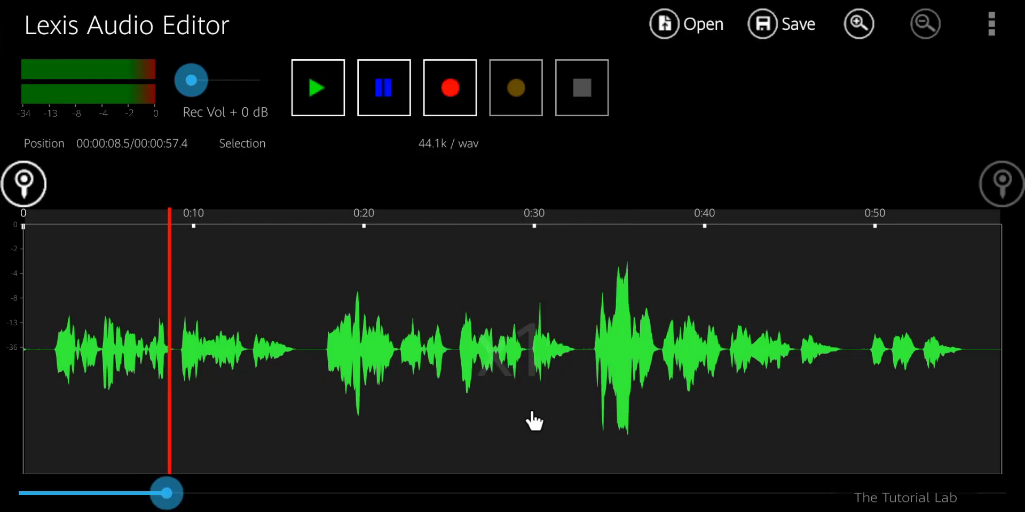
# - Apply the Compressor at -20 dB threshold, 5.0/1 rate and 50/200 ms attack/release
pyautogui.click(991, 24)
pyautogui.click(875, 194)
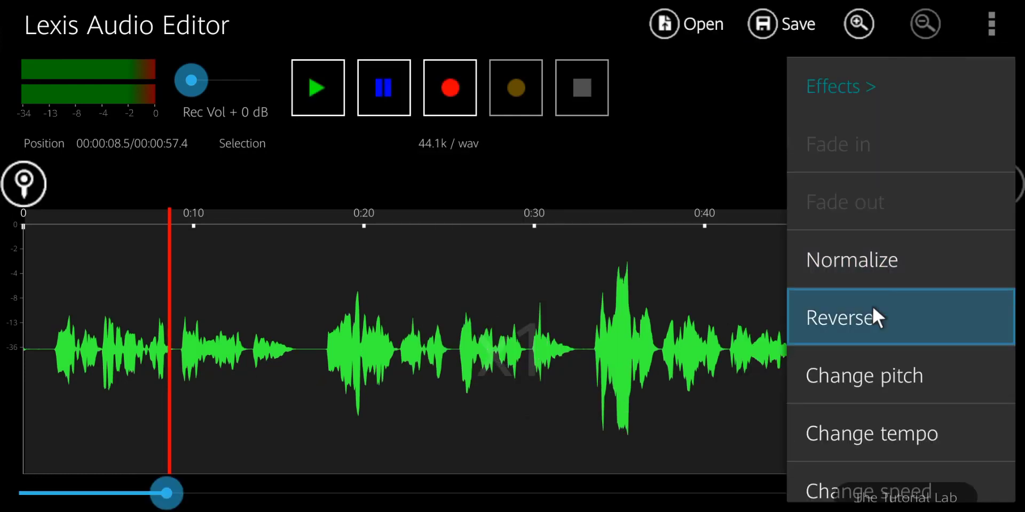
pyautogui.scroll(-1, 860, 409)
pyautogui.scroll(-3, 860, 409)
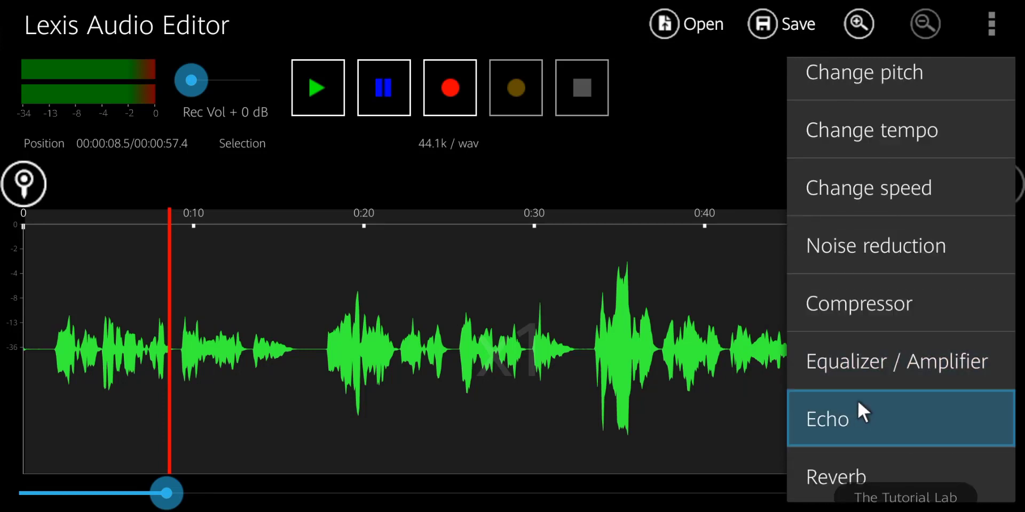
pyautogui.click(850, 306)
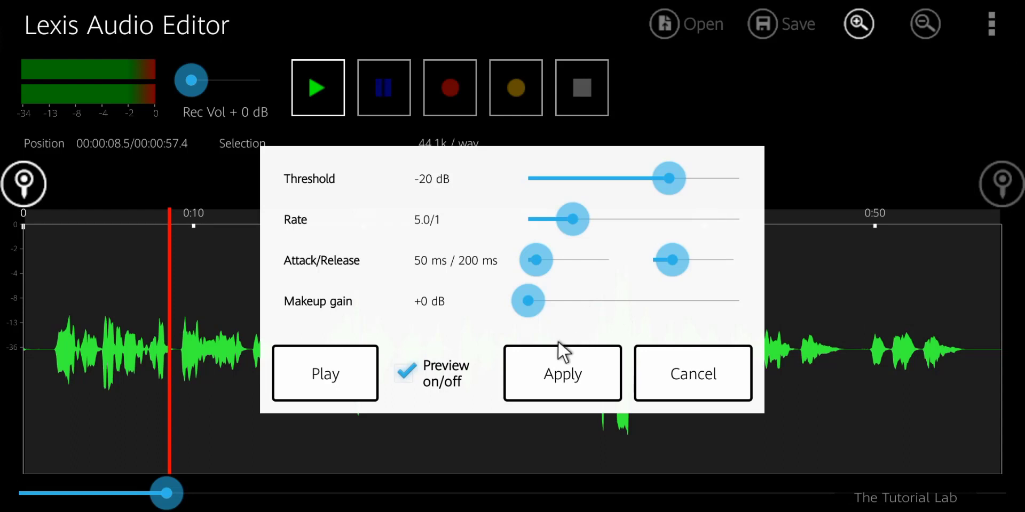
pyautogui.click(532, 388)
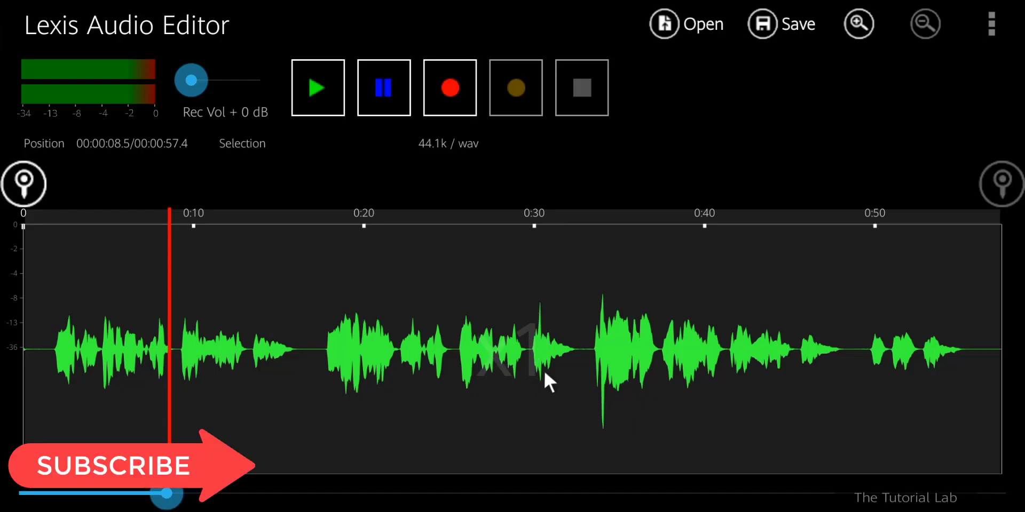
pyautogui.click(322, 105)
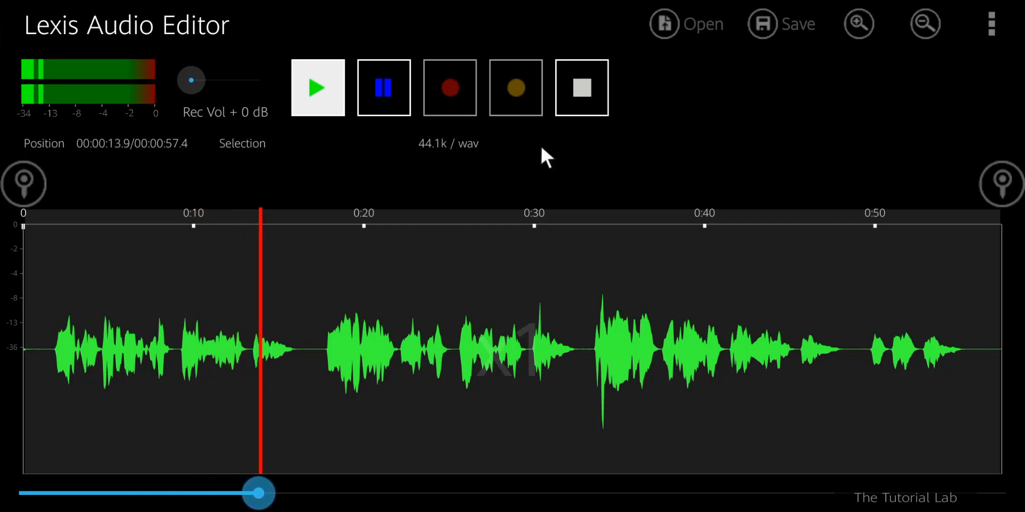
pyautogui.click(580, 102)
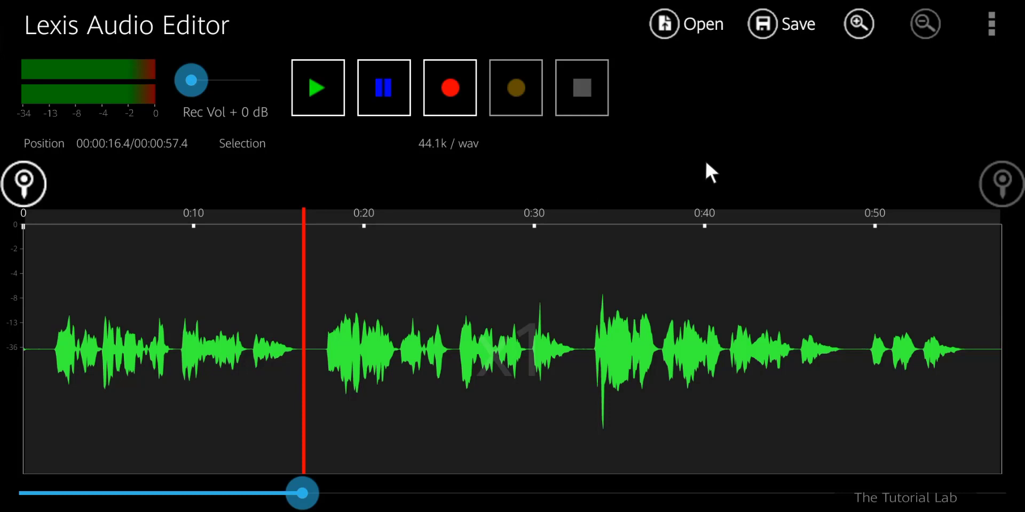
# - Start saving, showing the Music folder with 20200727_011050.wav as the file name
pyautogui.click(759, 21)
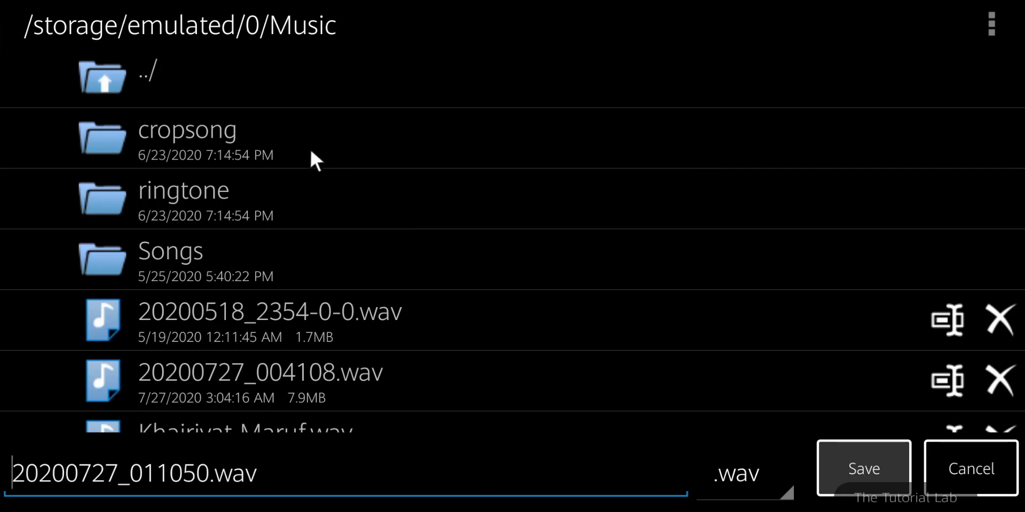
pyautogui.scroll(-3, 311, 151)
pyautogui.scroll(3, 310, 152)
# - Replace the default date-based file name with 'khairiyat m'
pyautogui.click(206, 472)
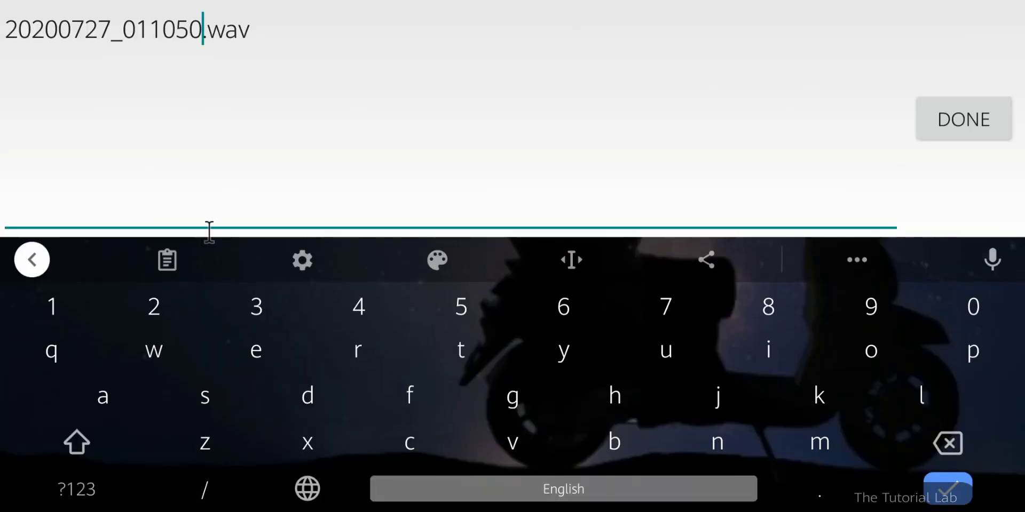
pyautogui.moveTo(201, 29); pyautogui.dragTo(6, 27)
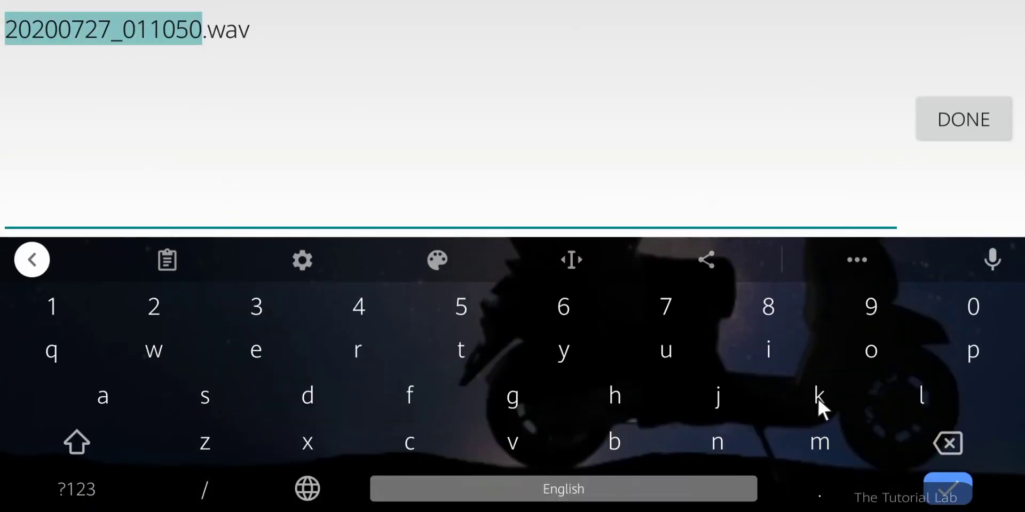
pyautogui.click(817, 397)
pyautogui.click(615, 395)
pyautogui.click(102, 395)
pyautogui.click(768, 350)
pyautogui.click(358, 350)
pyautogui.click(768, 350)
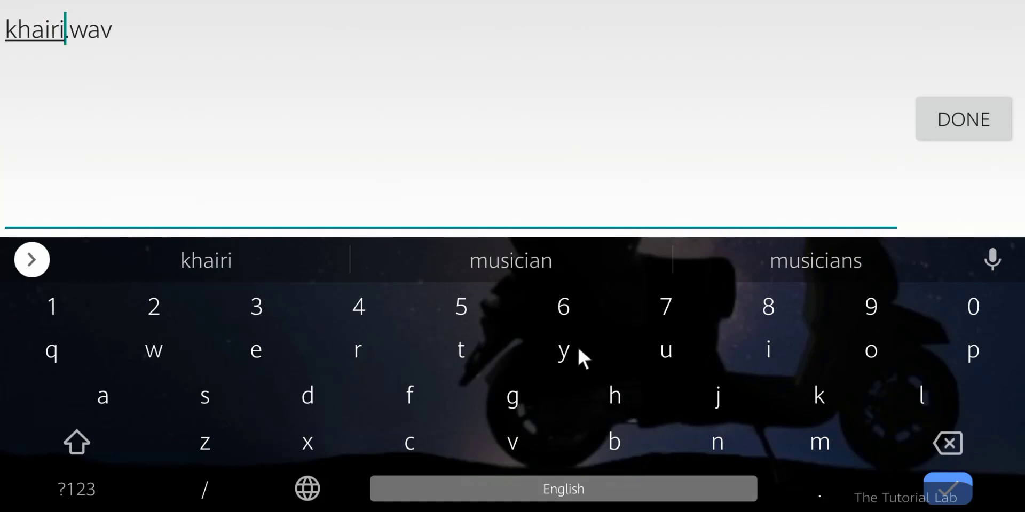
pyautogui.click(578, 350)
pyautogui.click(102, 395)
pyautogui.click(461, 350)
pyautogui.click(498, 486)
pyautogui.click(819, 442)
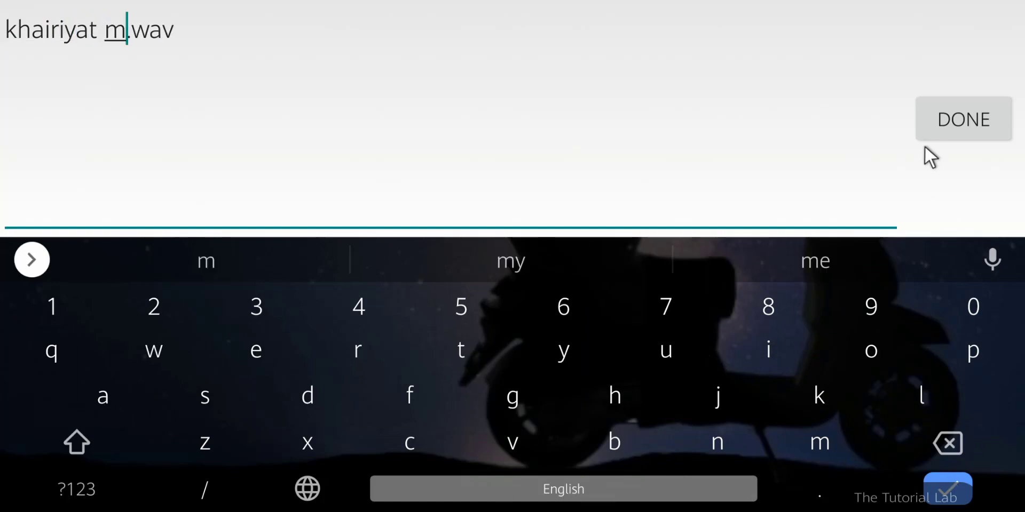
pyautogui.click(924, 147)
# - Keep .wav as the format and save the file as khairiyat m.wav
pyautogui.click(766, 481)
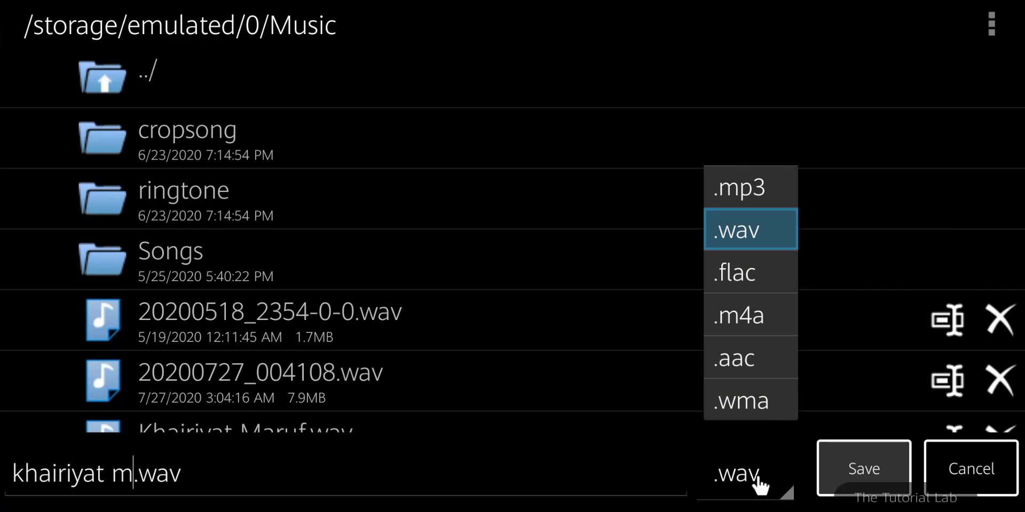
pyautogui.click(761, 485)
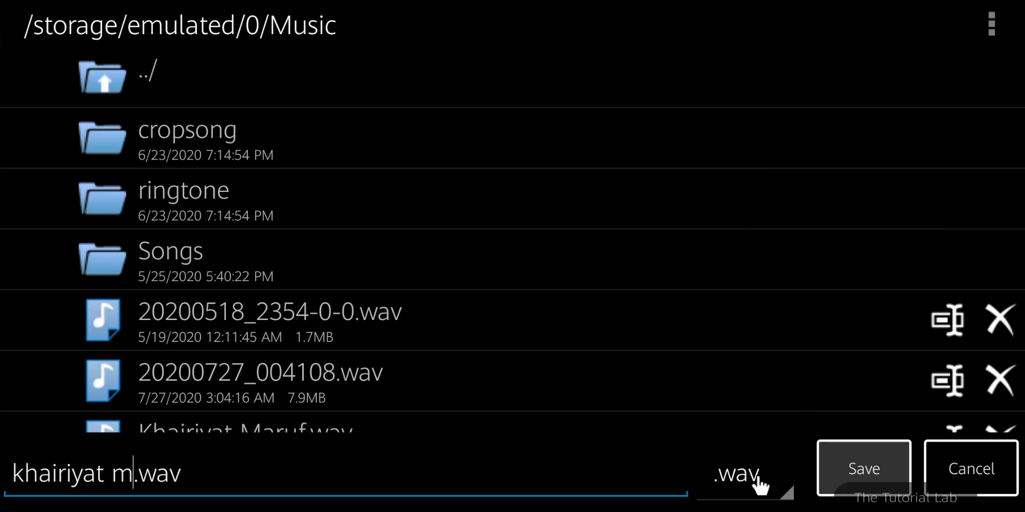
pyautogui.click(858, 473)
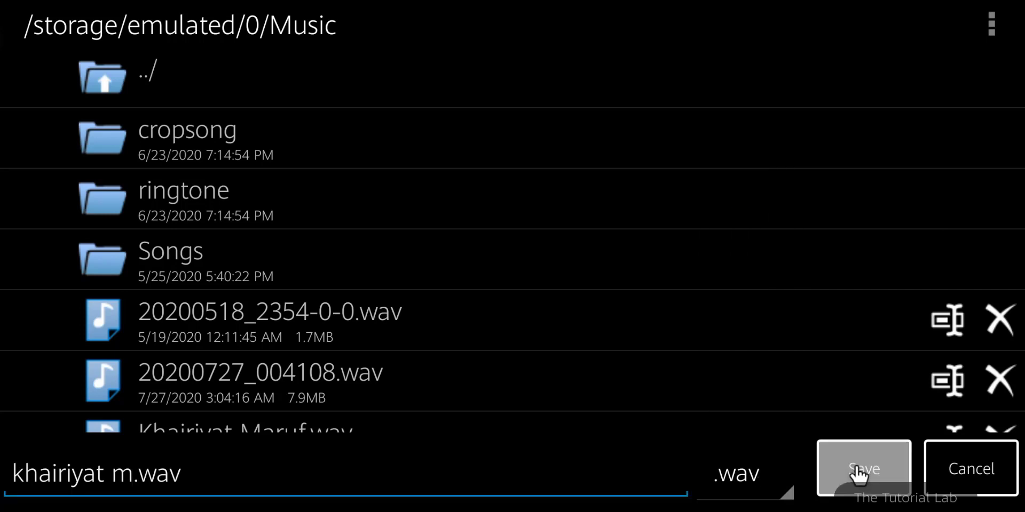